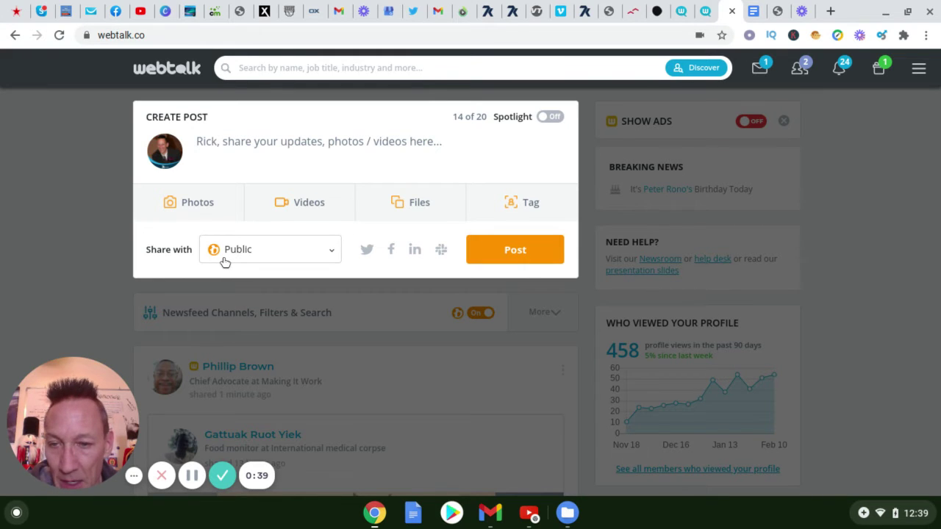
Step: Open the Share with audience list showing Public, Only Me and Allow Public Comments
left_click(330, 258)
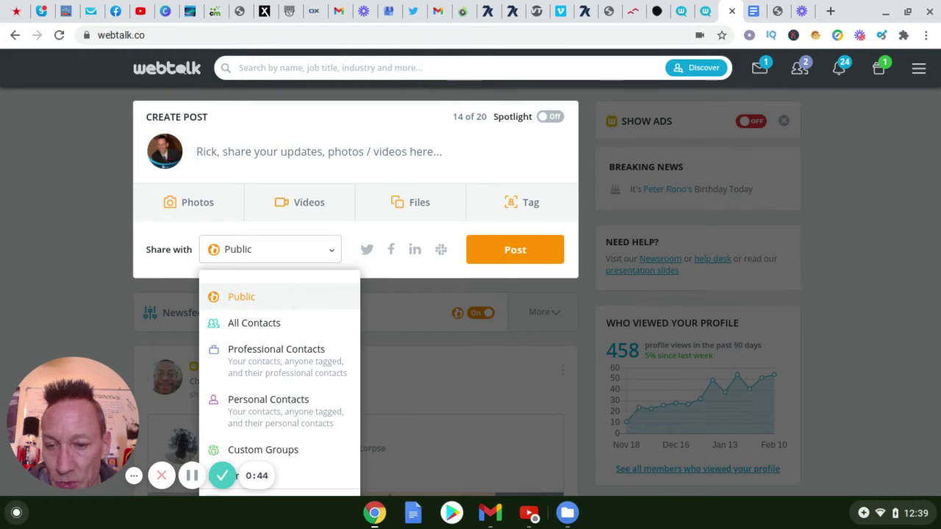
scroll(319, 398, "down", 2)
scroll(319, 398, "down", 3)
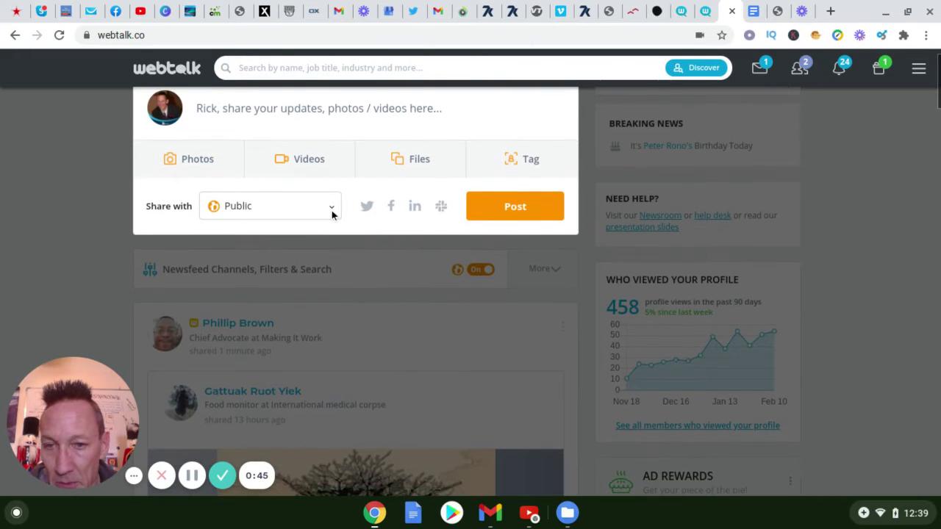
scroll(332, 210, "down", 1)
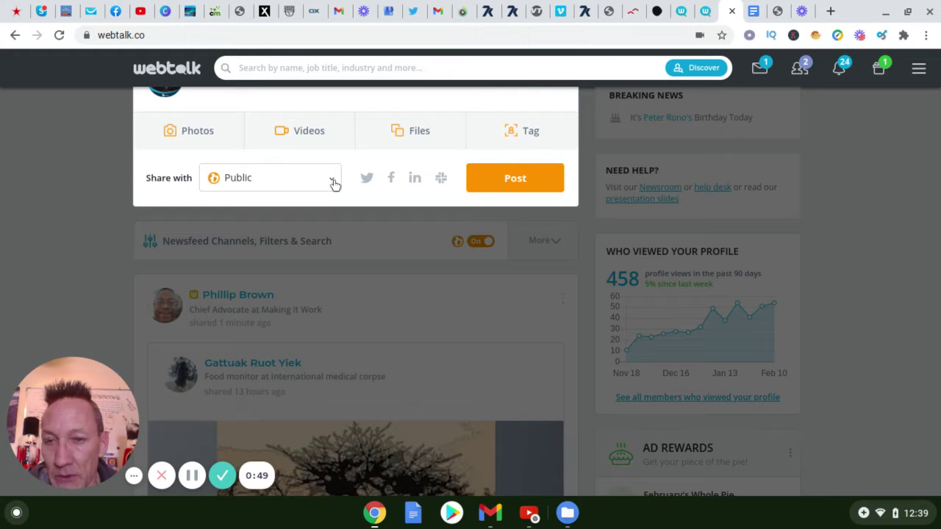
left_click(335, 183)
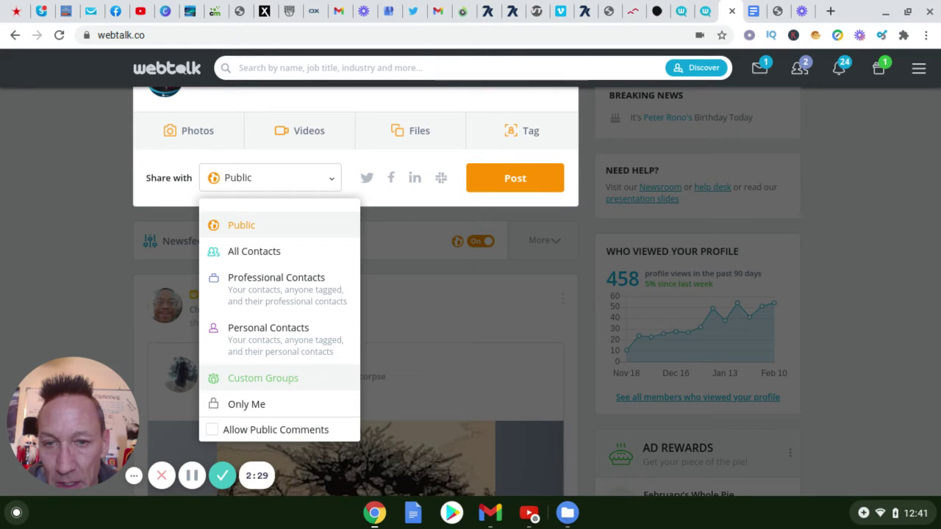
Step: Choose Custom Groups as the new post's sharing audience
left_click(260, 380)
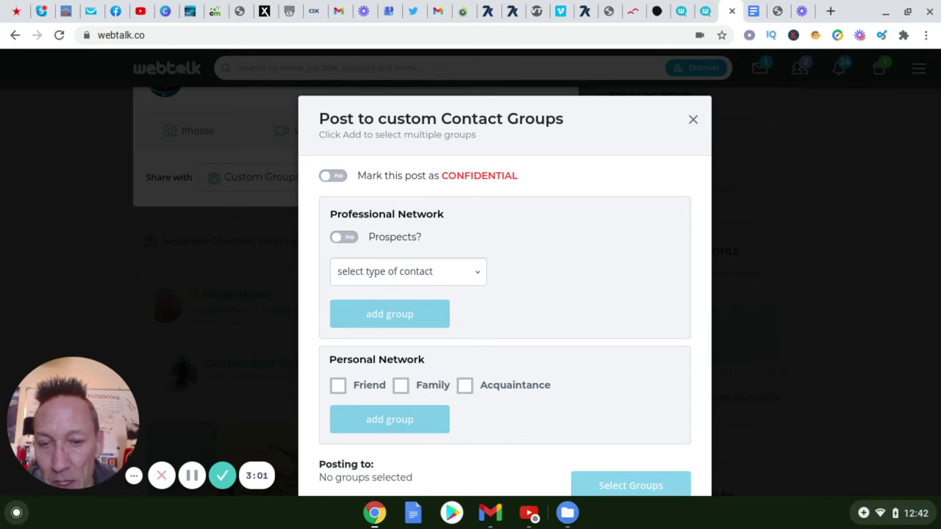
Step: Switch Prospects to yes and set the professional contact type to Clients/Customers
left_click(343, 237)
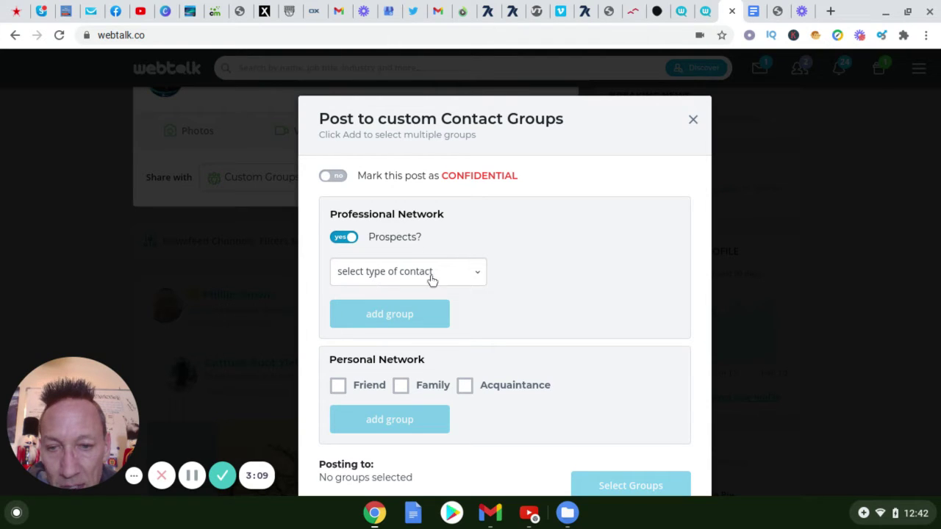
left_click(478, 276)
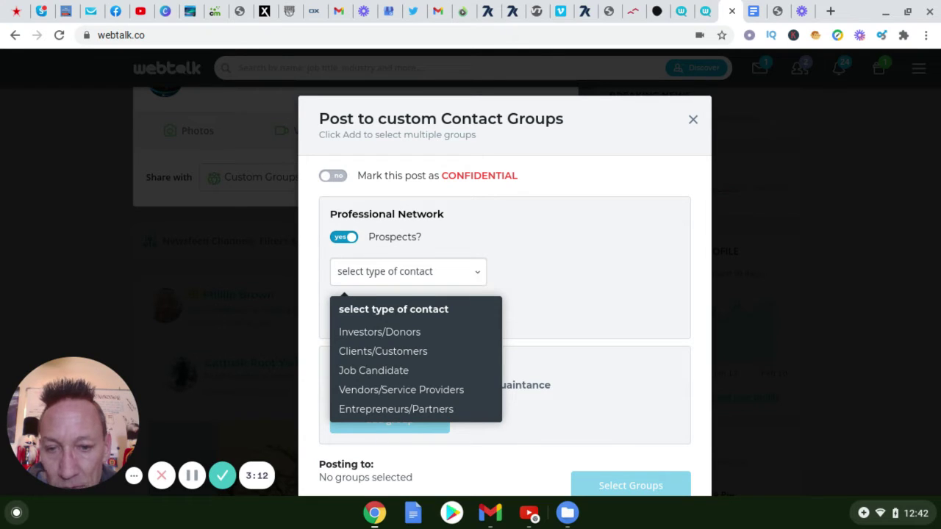
scroll(464, 289, "down", 1)
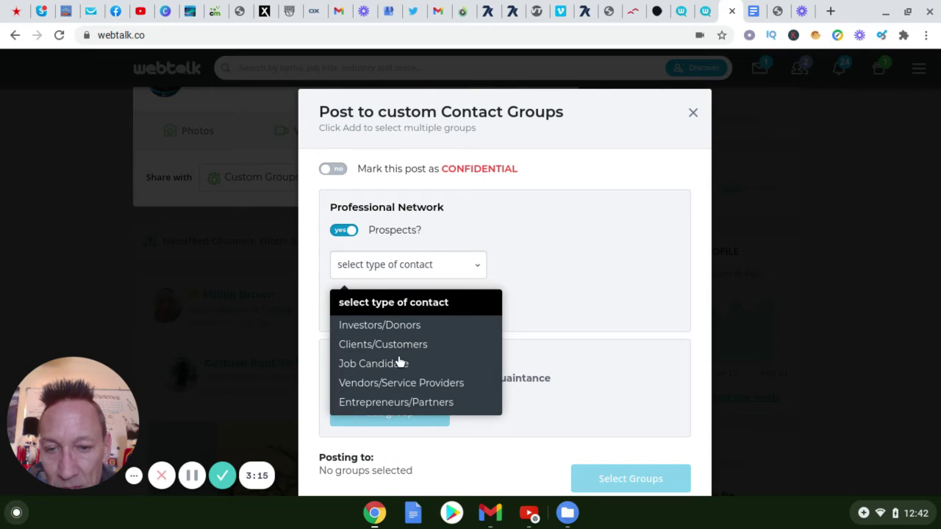
scroll(396, 337, "down", 1)
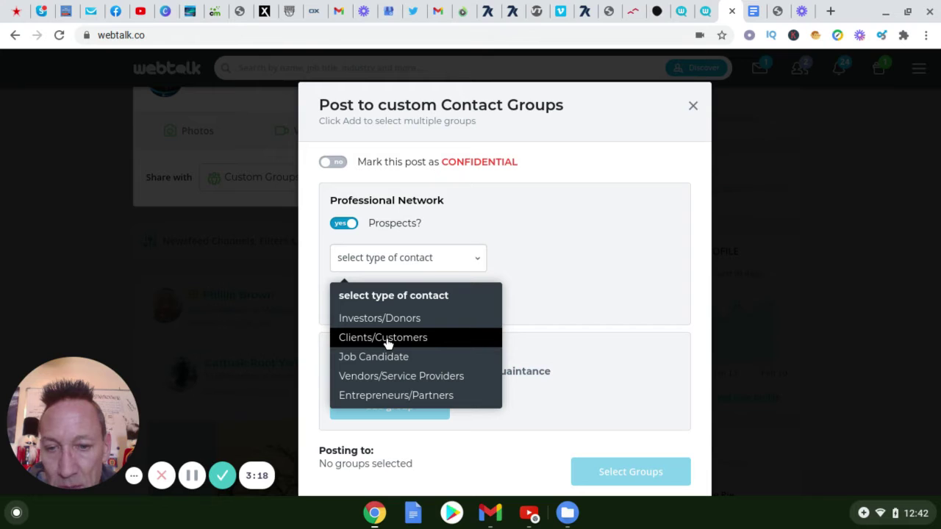
key("Down")
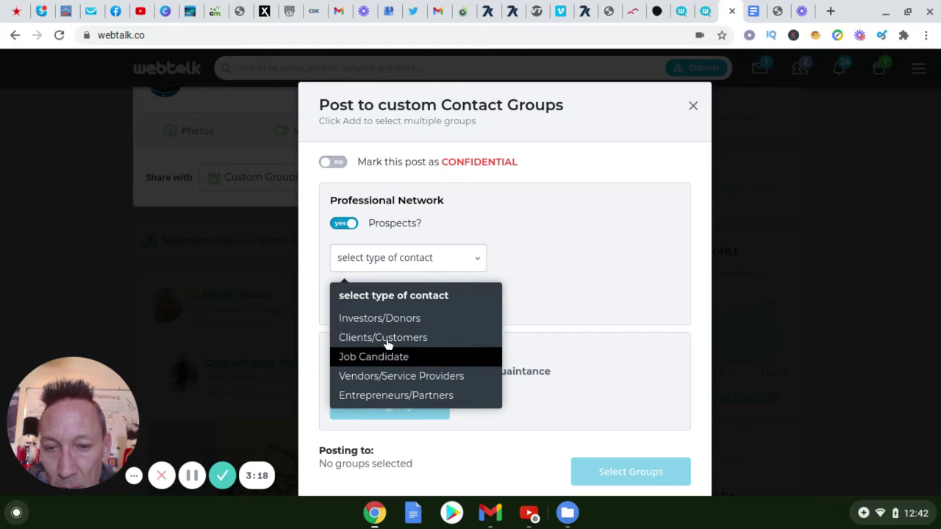
left_click(387, 338)
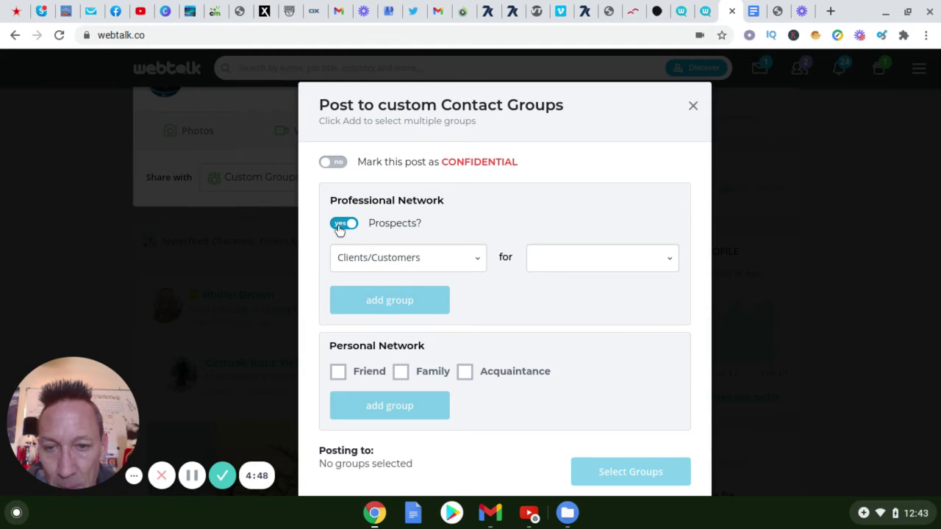
Step: Turn Prospects back off and tick Family under Personal Network
left_click(339, 224)
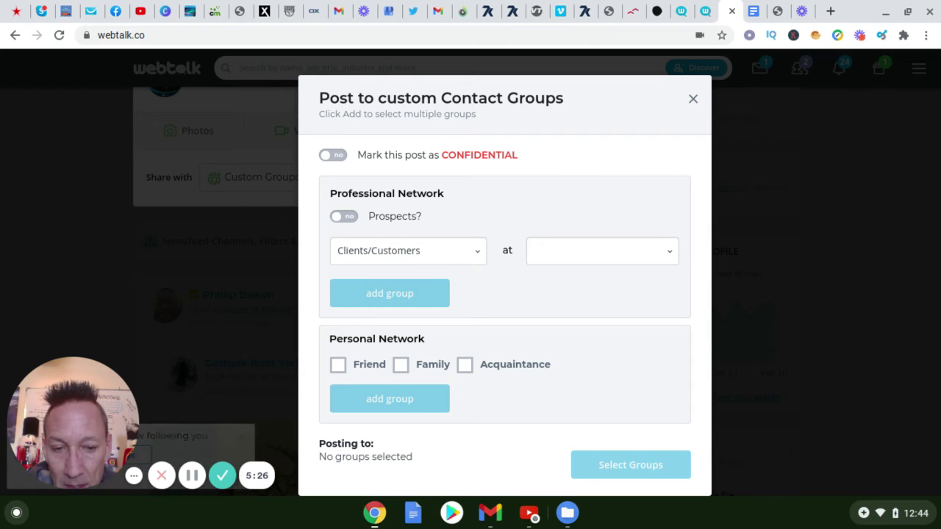
left_click(401, 366)
left_click(402, 366)
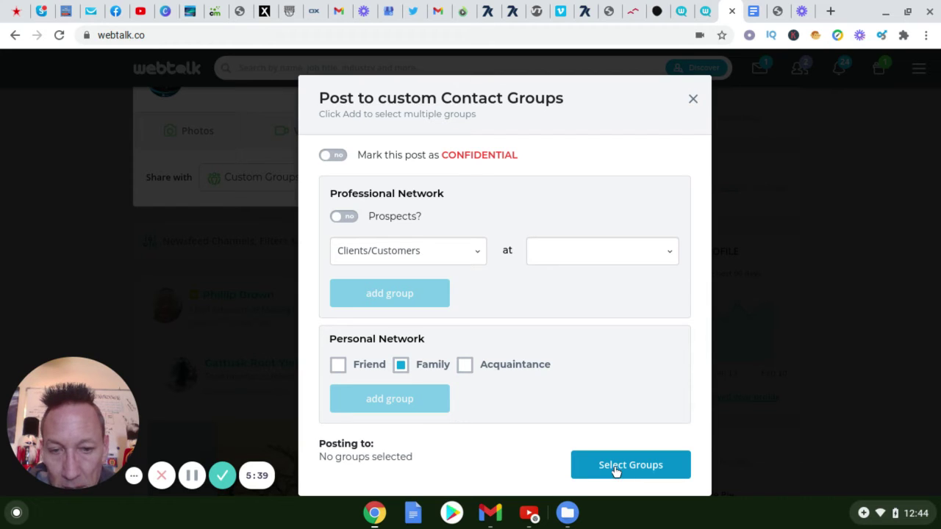
Step: Dismiss the select-a-group warning and untick Family, leaving no groups selected
left_click(399, 368)
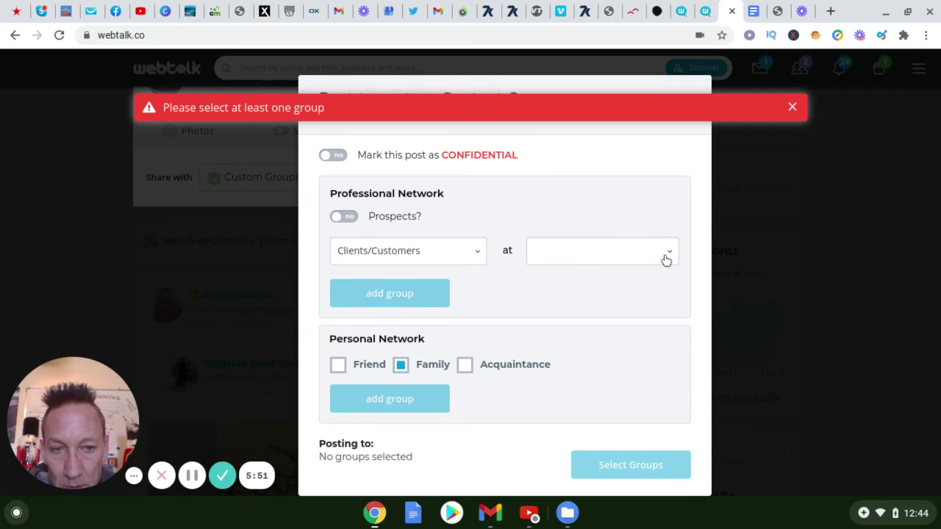
left_click(792, 107)
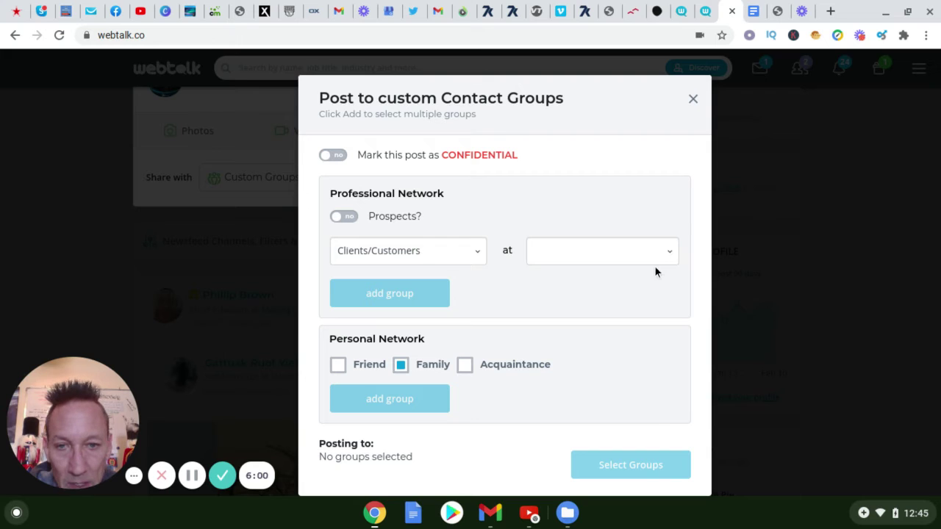
scroll(397, 332, "up", 1)
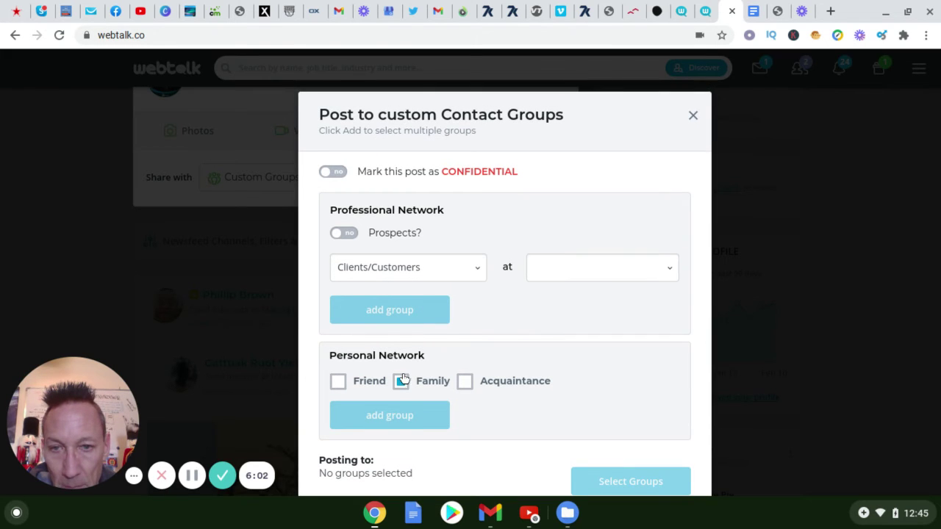
scroll(399, 379, "down", 1)
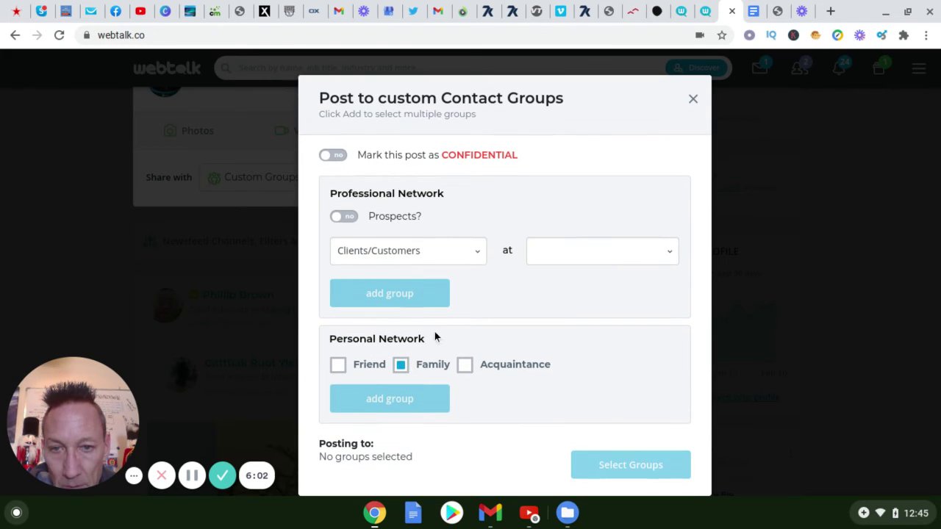
left_click(402, 367)
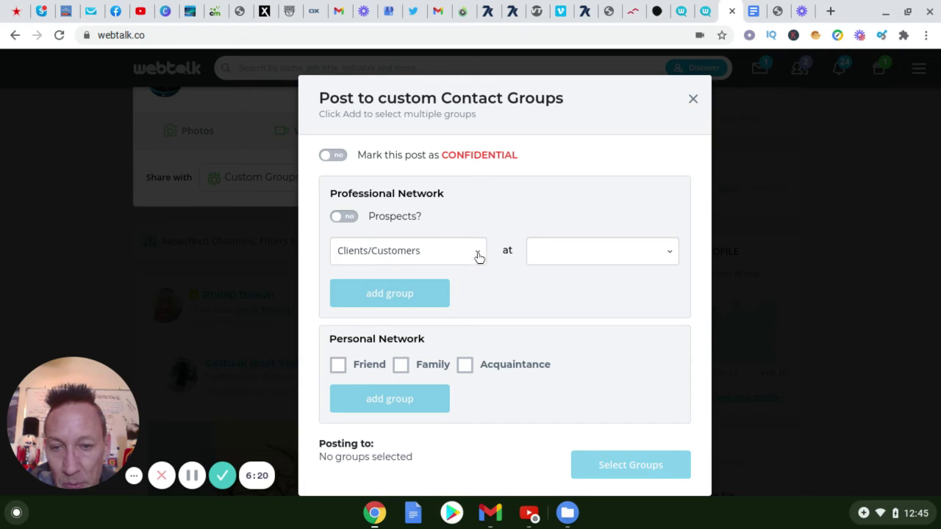
Step: Browse the professional contact types, keeping Clients/Customers selected
left_click(371, 263)
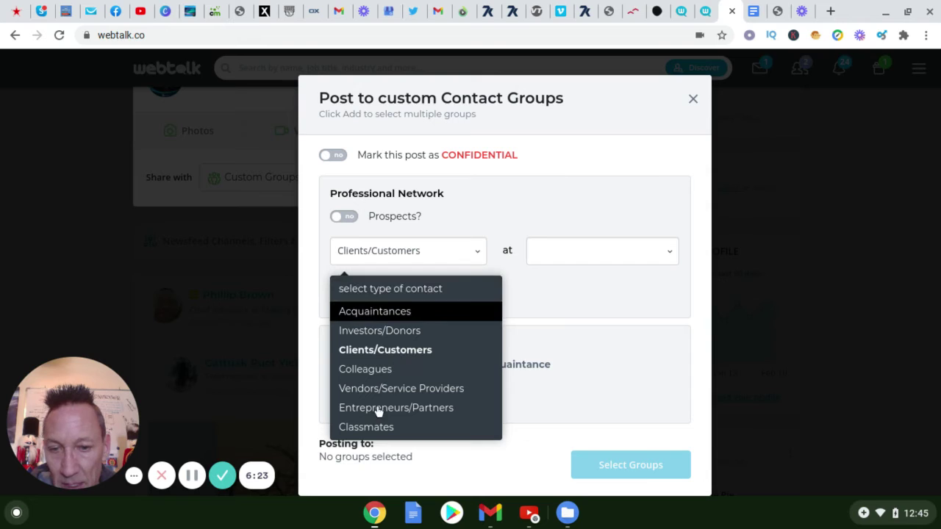
key("Down")
key("Down")
key("Down")
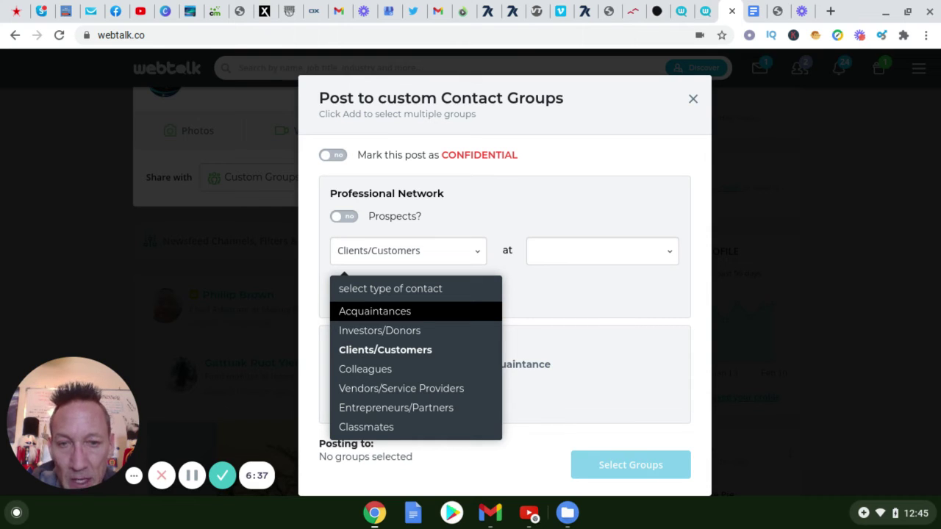
Step: Close the custom Contact Groups dialog, reverting to Public, and show the audience list
left_click(690, 102)
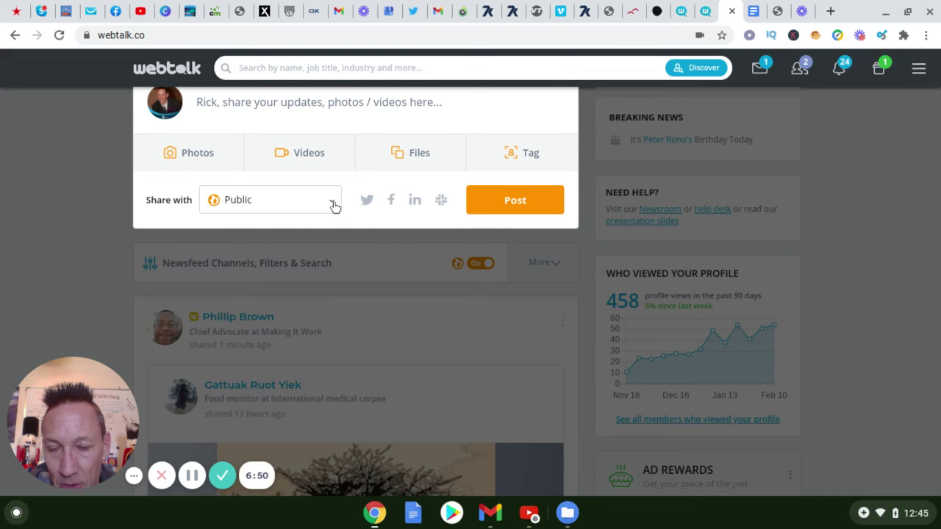
left_click(236, 205)
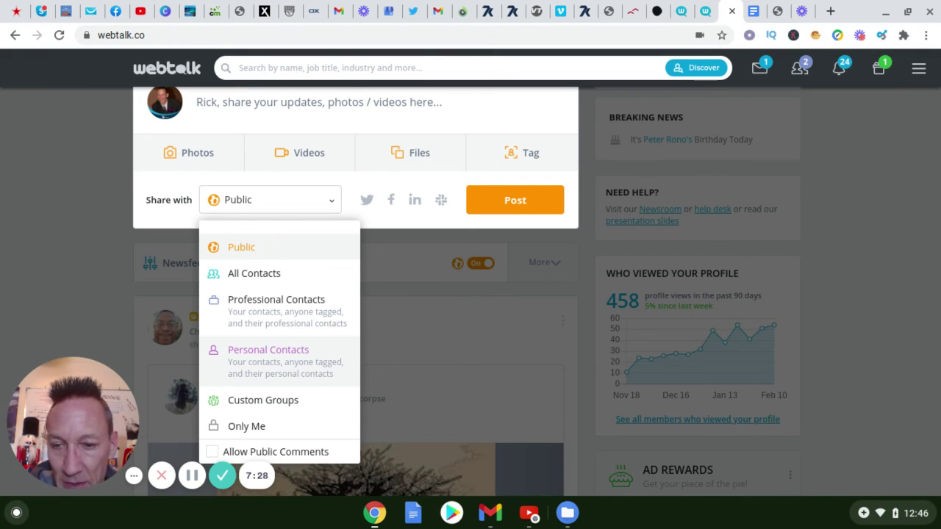
Step: Close the audience list, keeping the post shared with Public
scroll(359, 245, "up", 1)
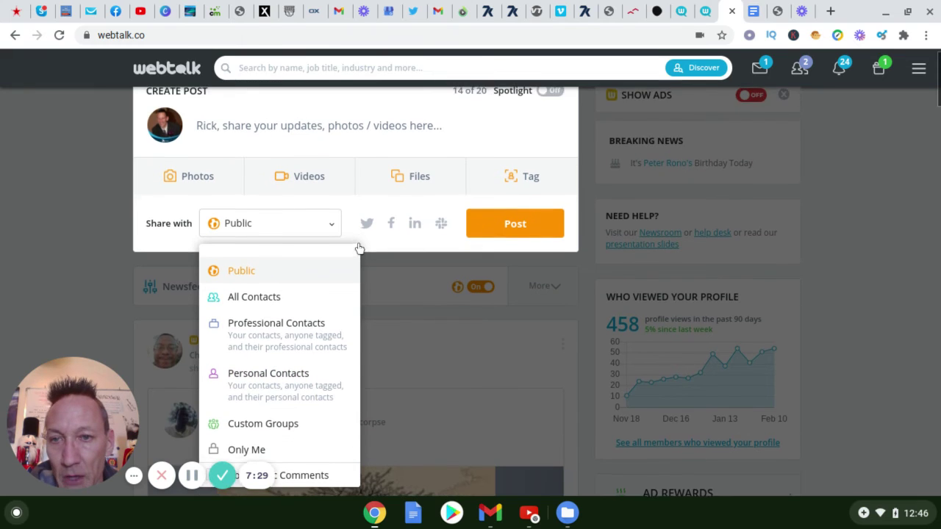
left_click(242, 145)
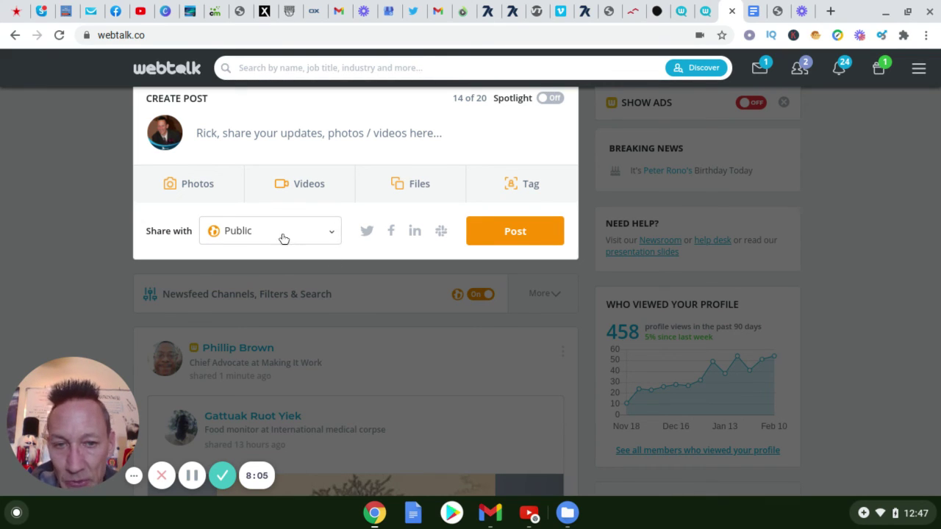
Step: Tag a contact in the post by searching part of their name in the Tag field
left_click(518, 193)
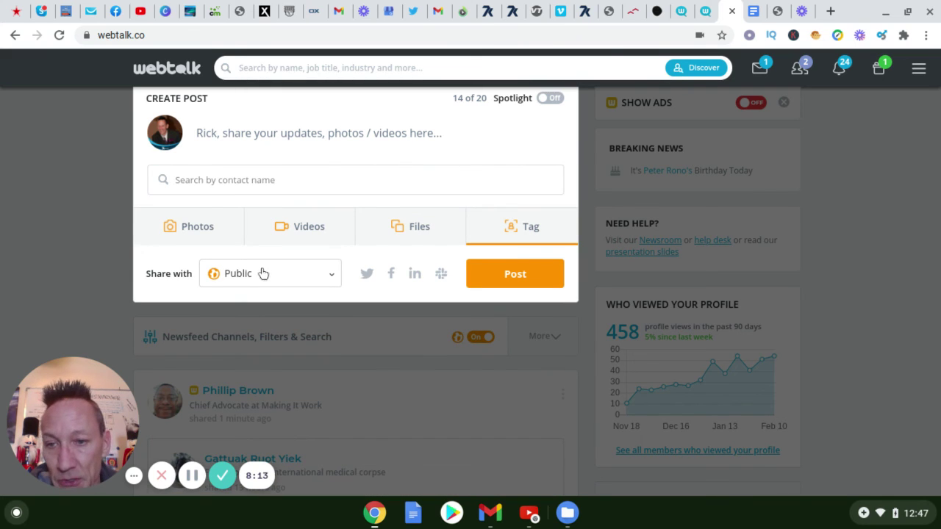
left_click(241, 180)
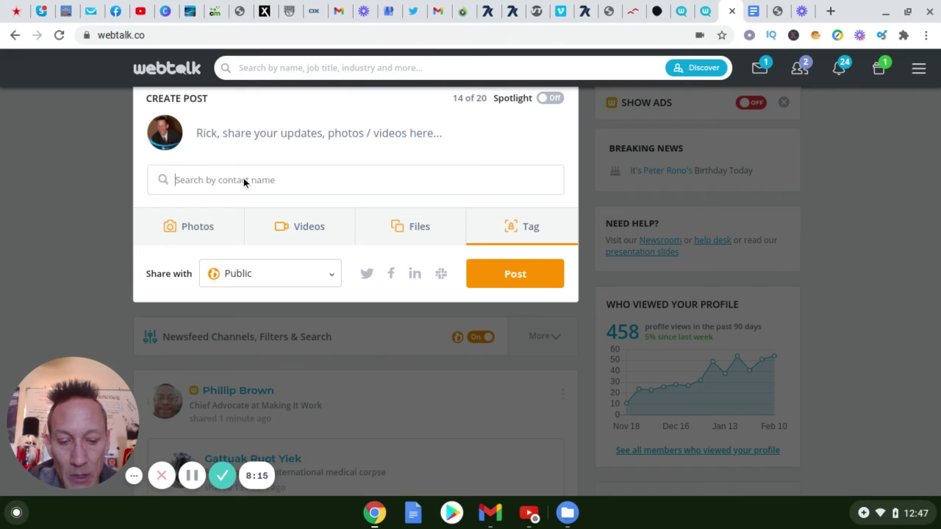
type("overflo")
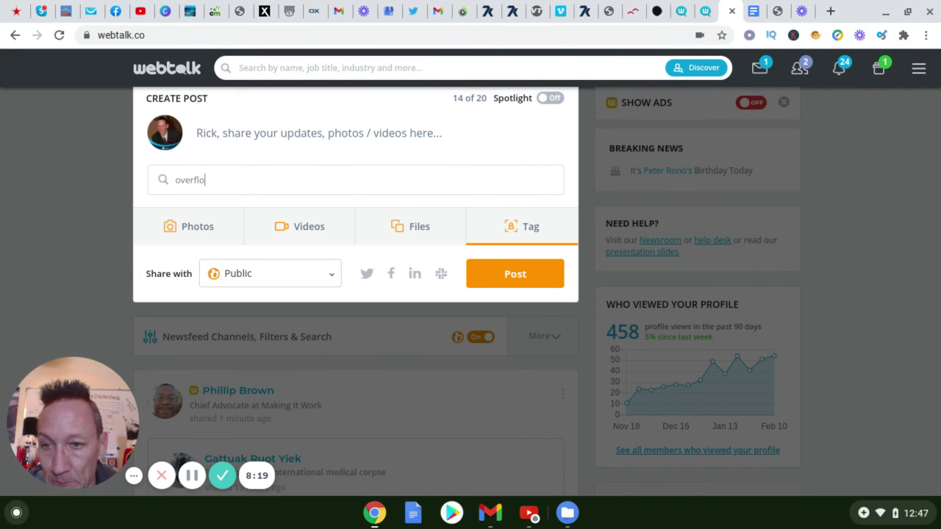
type("w")
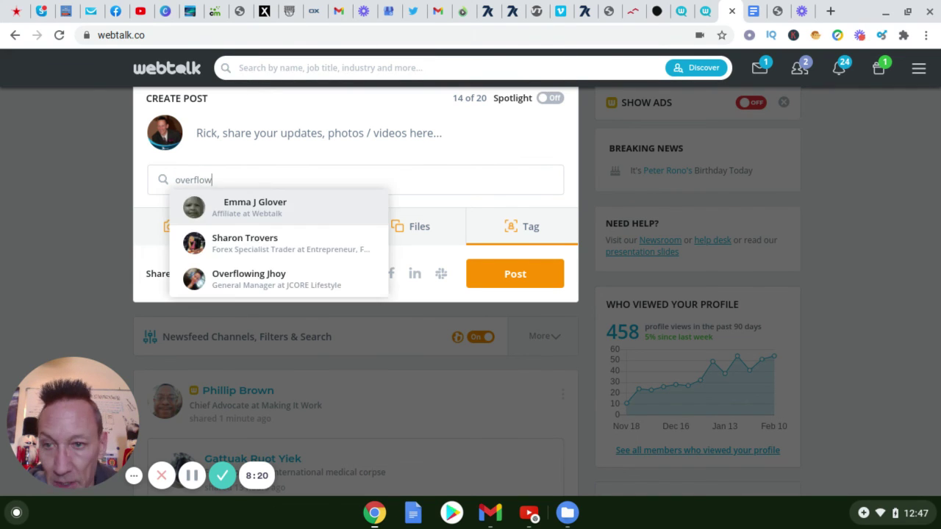
type("in")
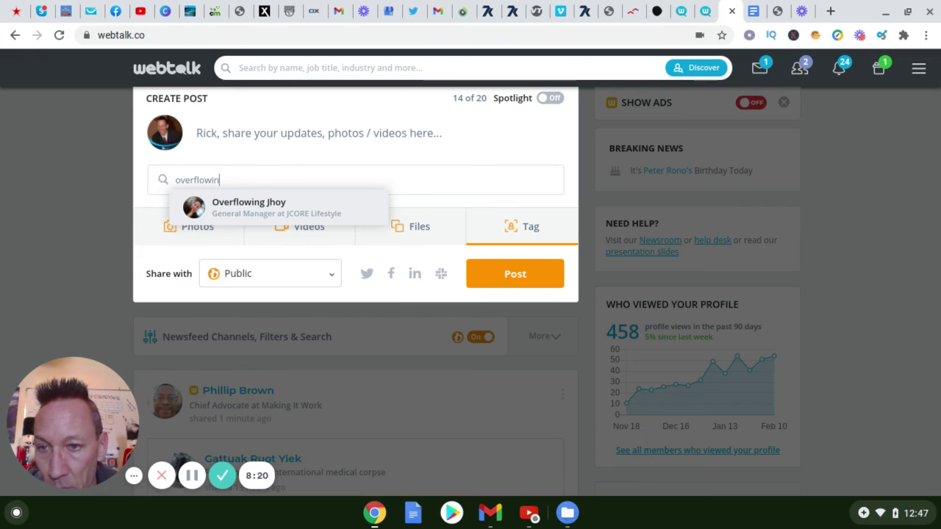
left_click(236, 210)
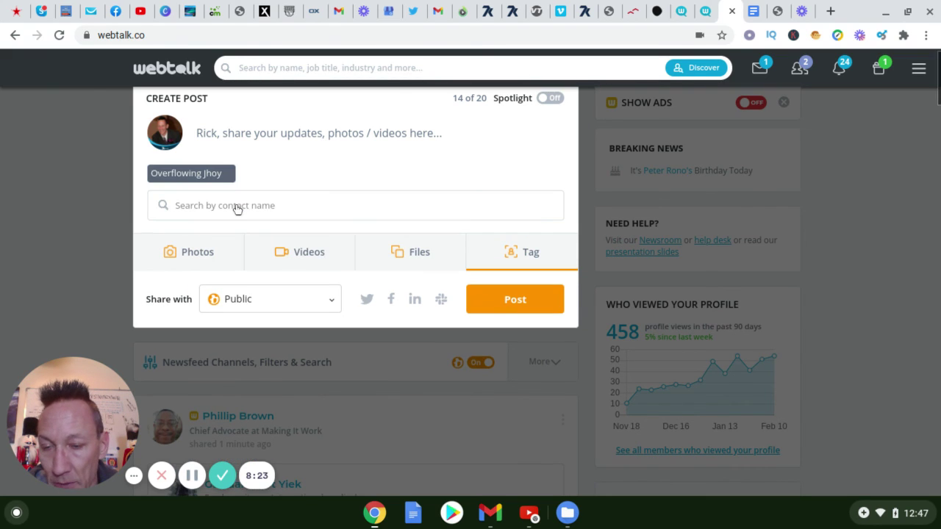